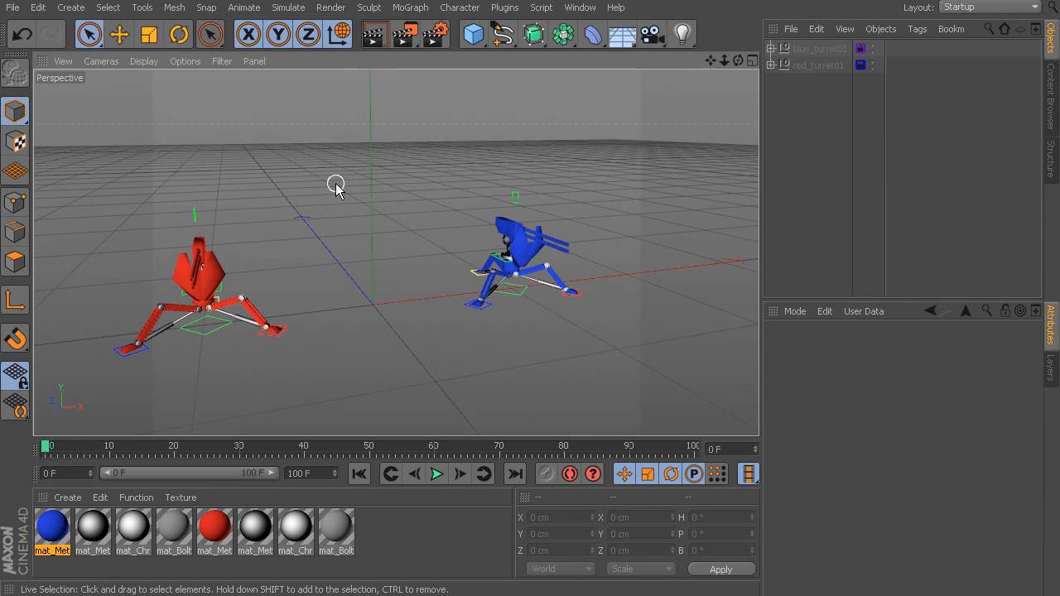
Select all of the red turret's animation control splines with the Rectangle Selection tool
alt+drag(328, 208, 326, 241)
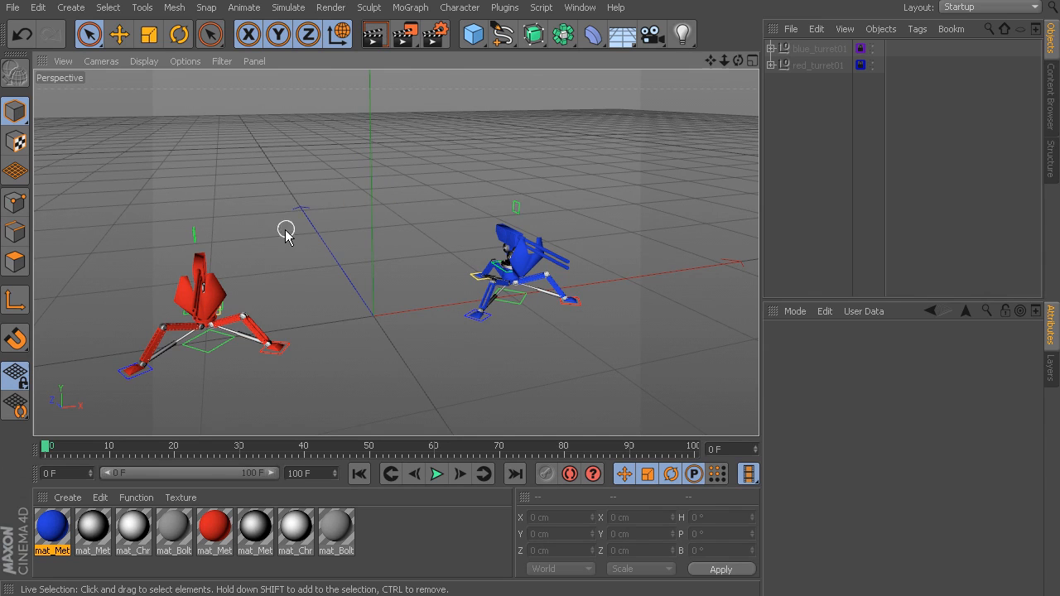
alt+middle_drag(287, 229, 348, 222)
alt+drag(348, 214, 332, 218)
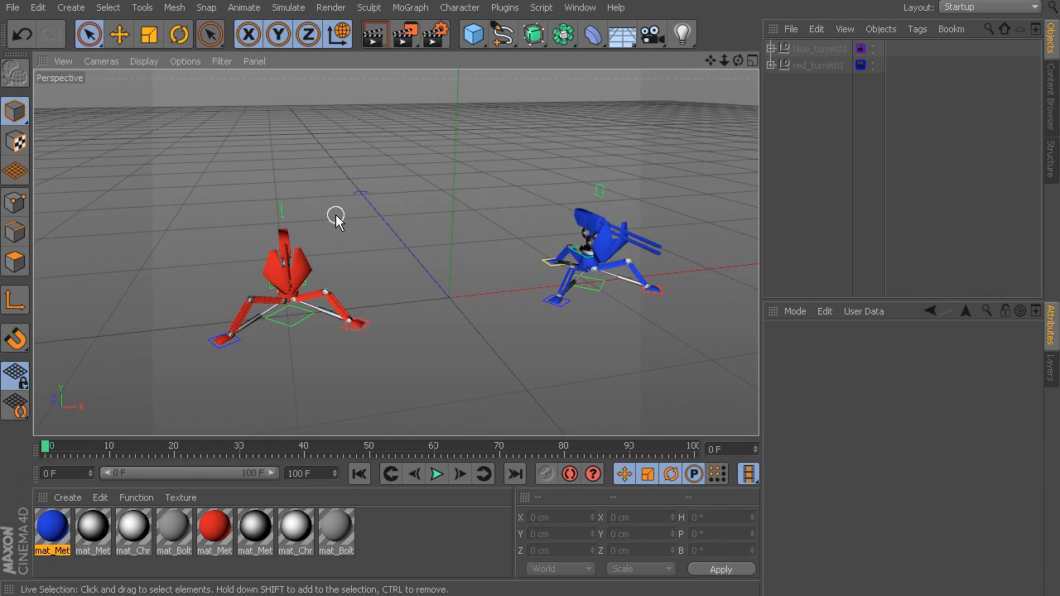
click(89, 34)
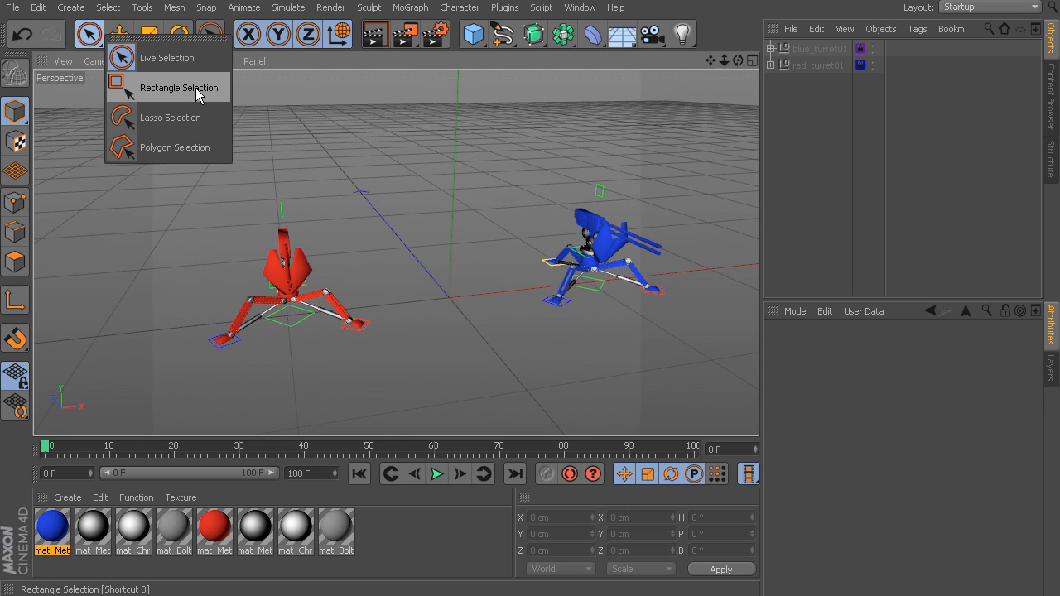
click(179, 88)
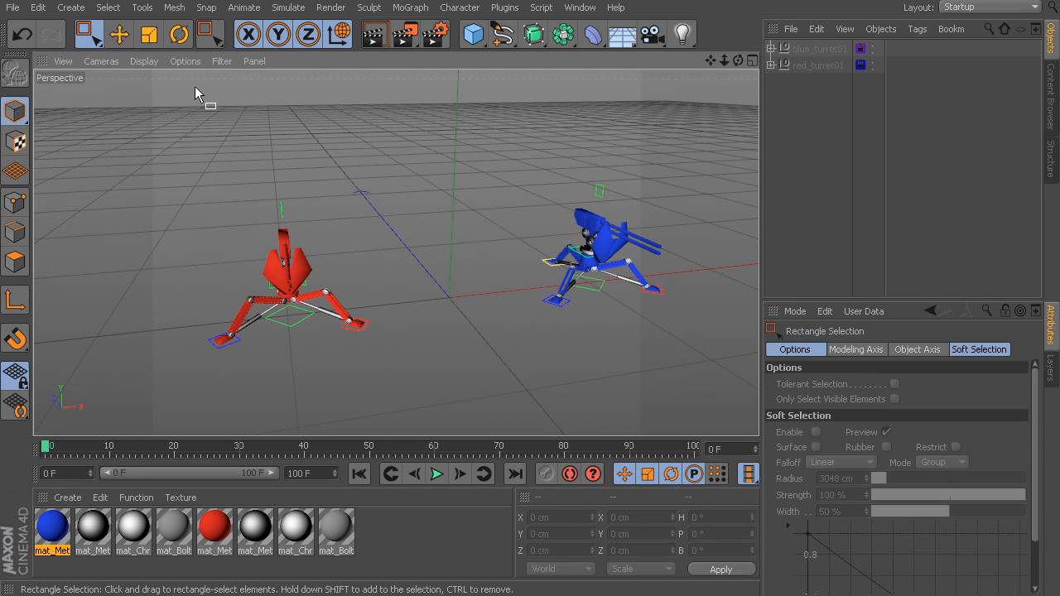
drag(191, 183, 387, 370)
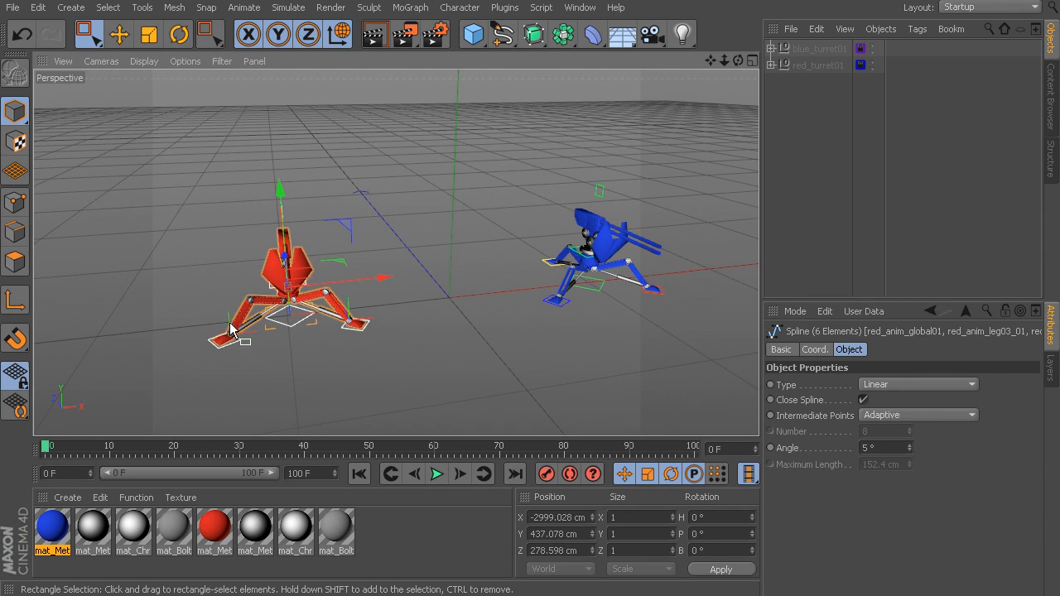
Create a selection object from the selected red turret controls and restore the stored selection from it
click(108, 7)
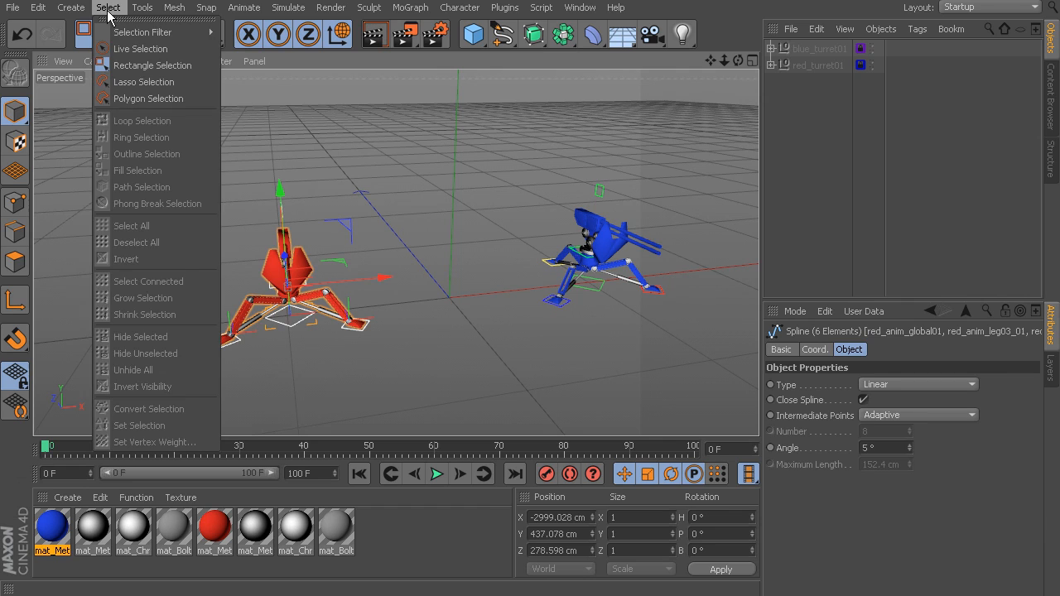
mouse_move(116, 32)
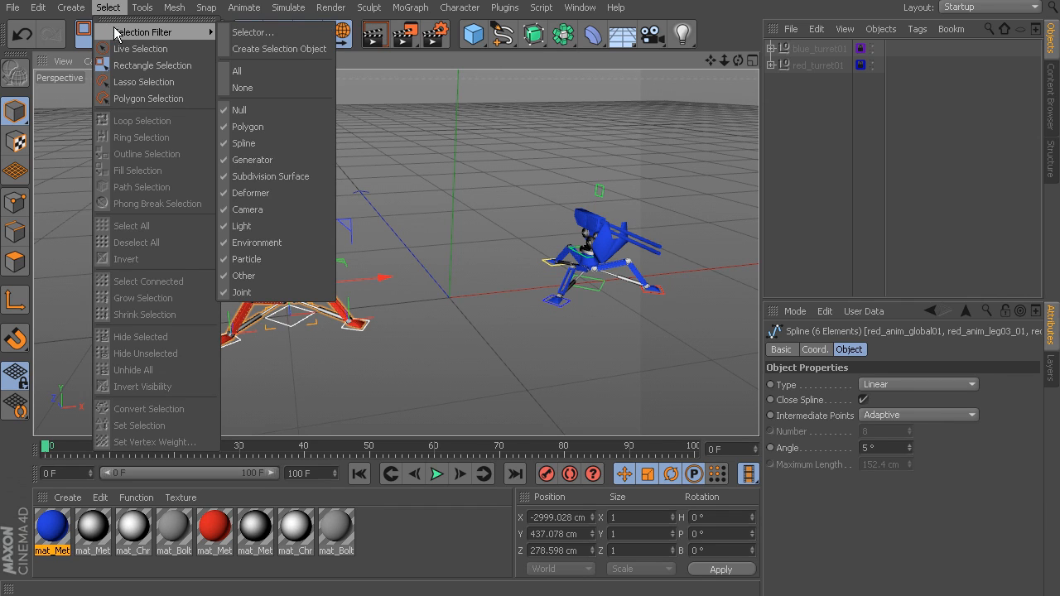
click(272, 49)
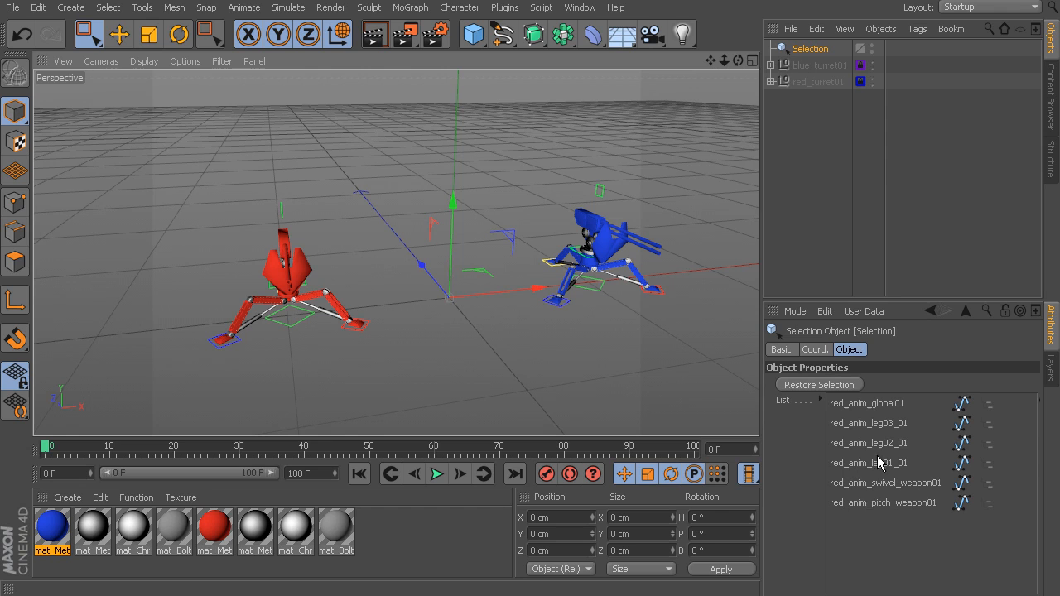
double_click(782, 50)
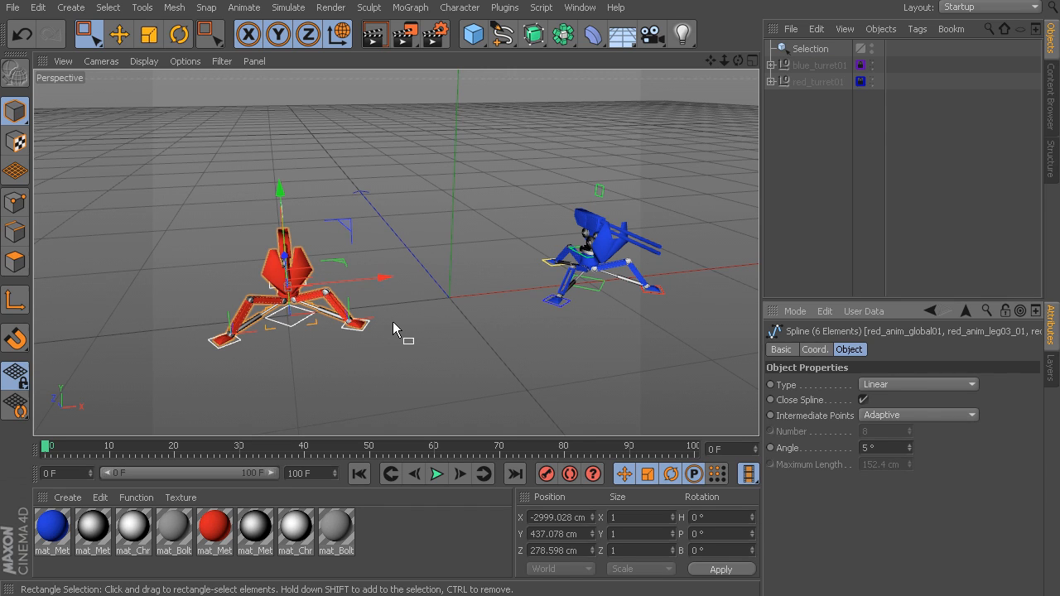
Add the blue turret's global control, blue_anim_global01, to the selection object's list
click(808, 49)
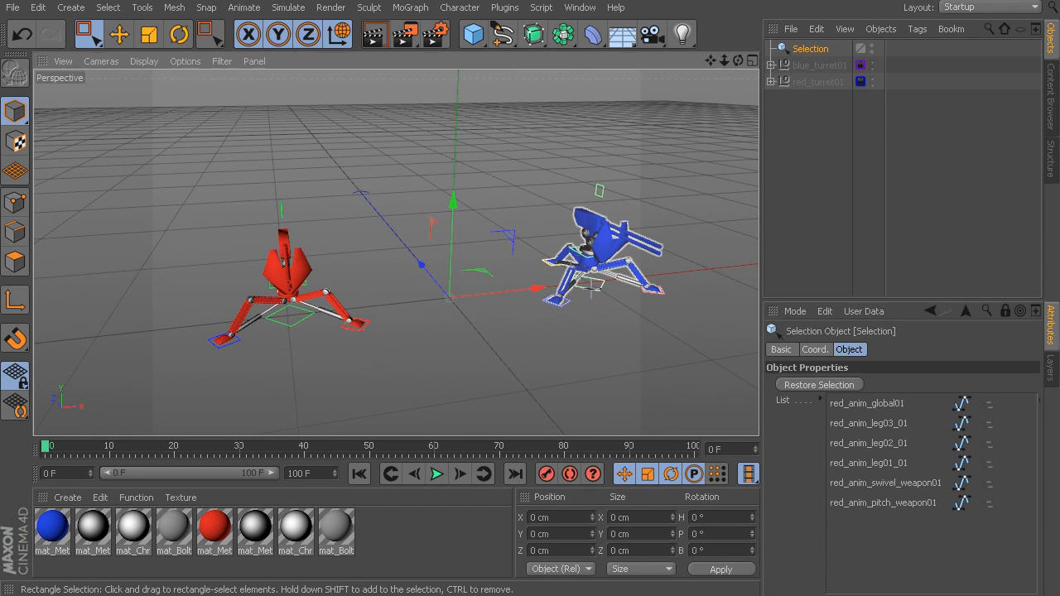
click(593, 295)
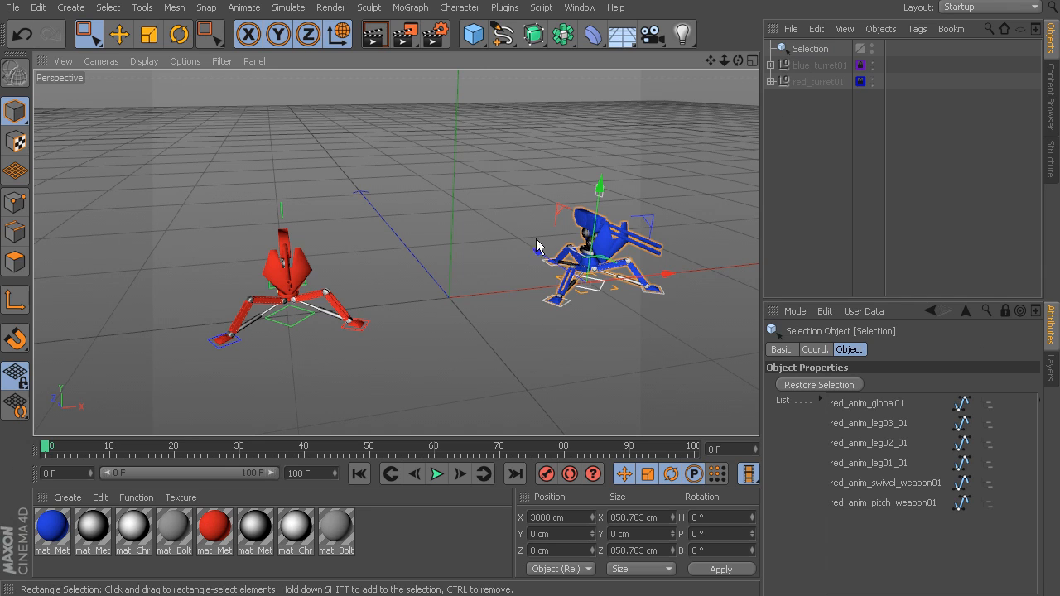
click(771, 64)
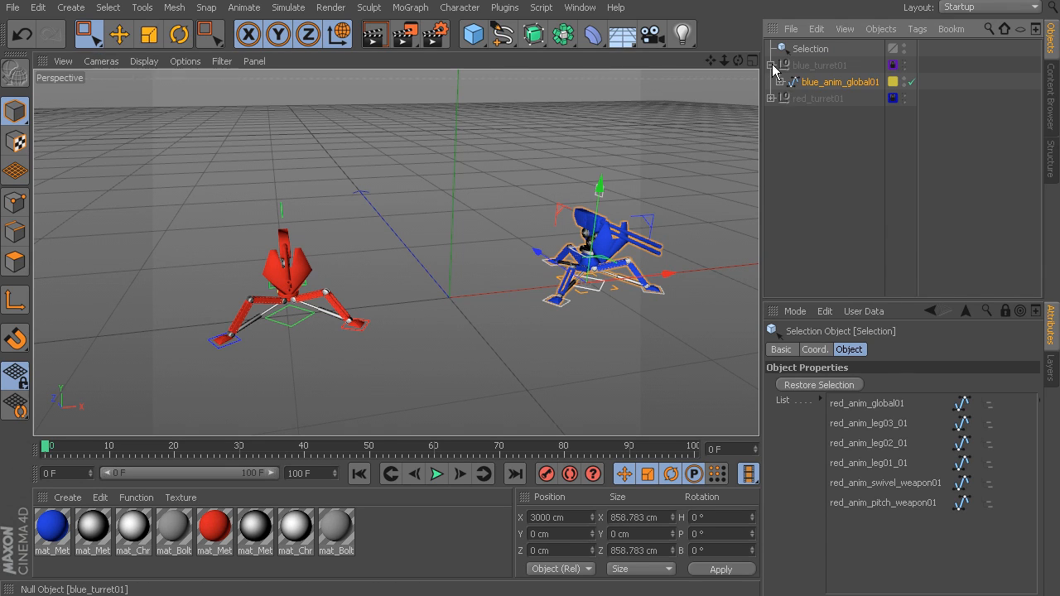
drag(820, 93, 908, 527)
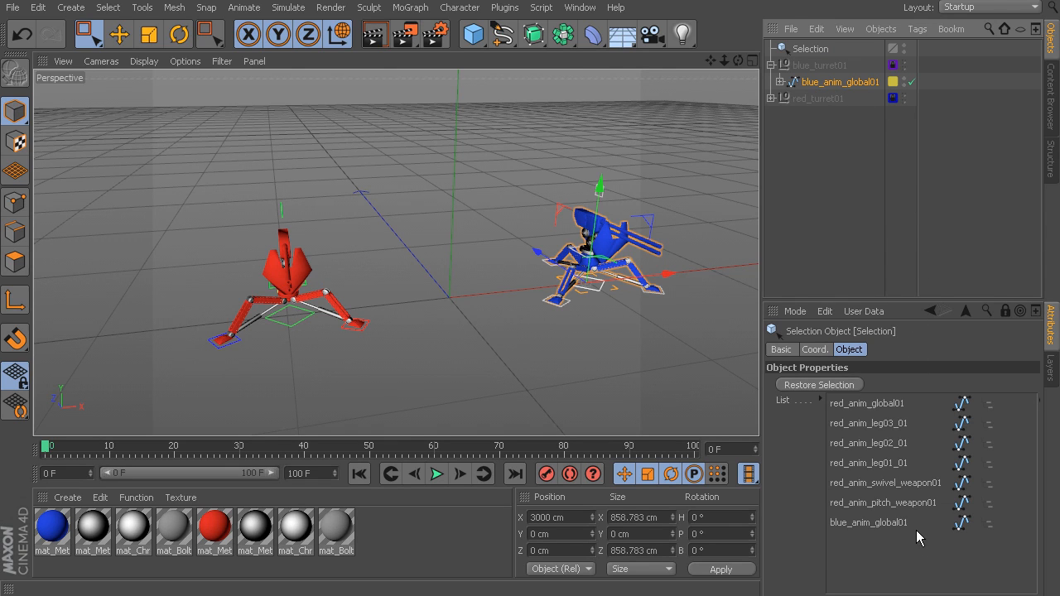
Deselect everything, restore the controls stored in the selection object, and close the floating attributes window
click(485, 229)
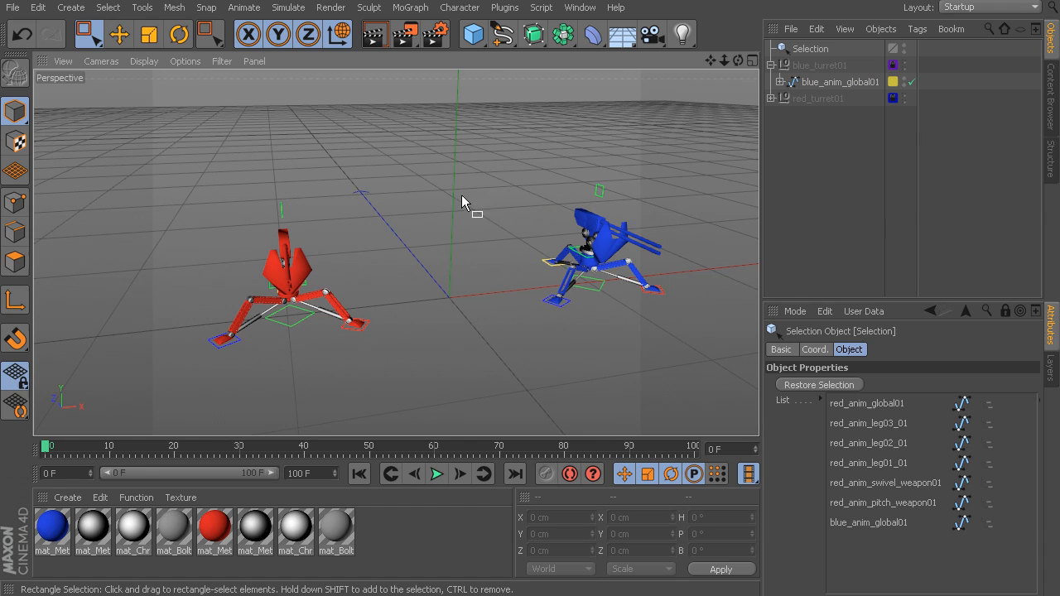
double_click(781, 49)
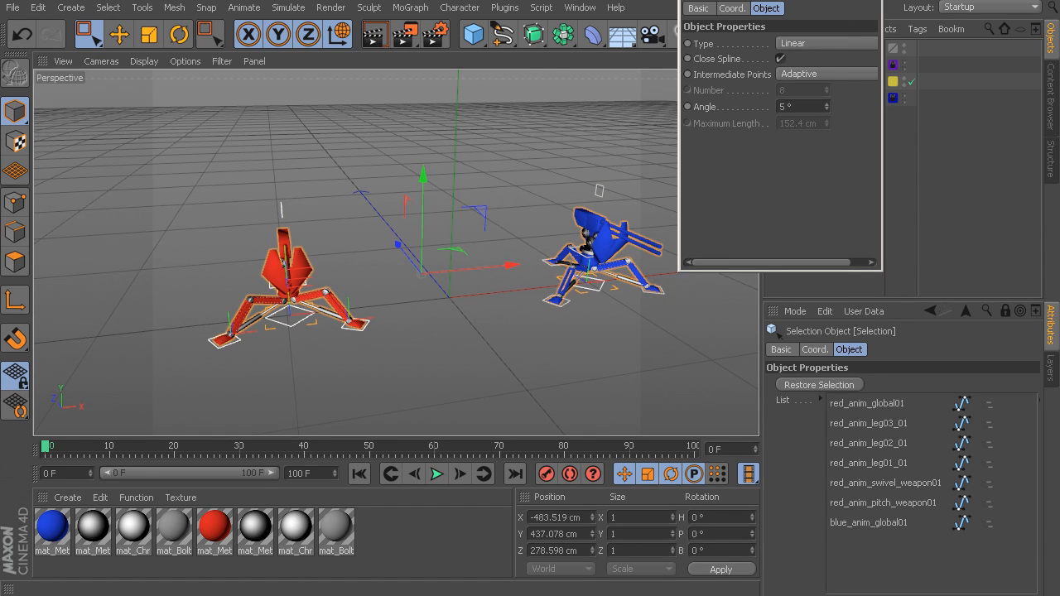
click(866, 1)
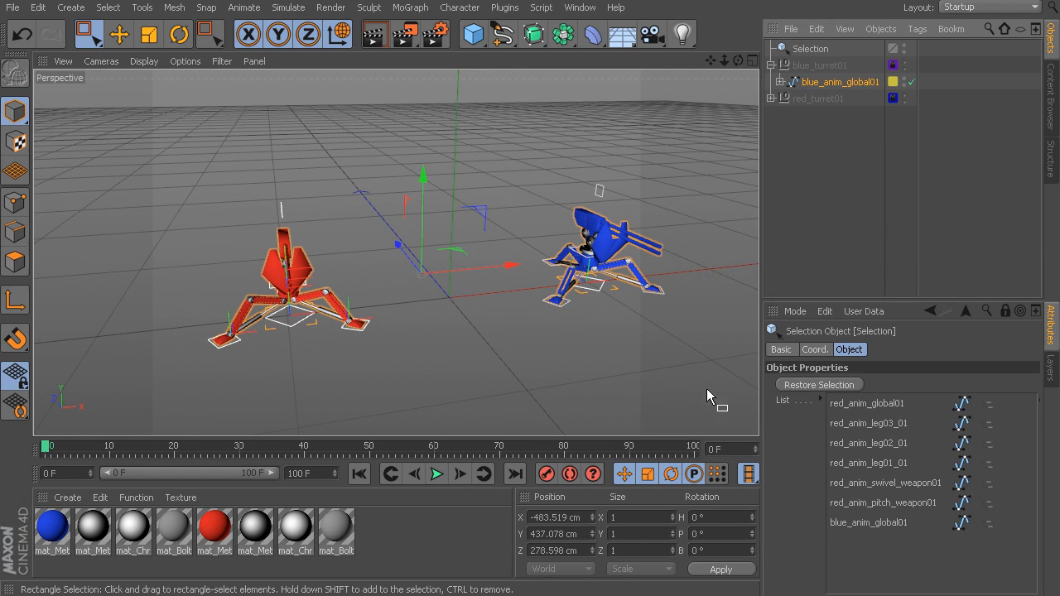
Remove blue_anim_global01 from the selection object's list and deselect everything in the viewport
click(873, 527)
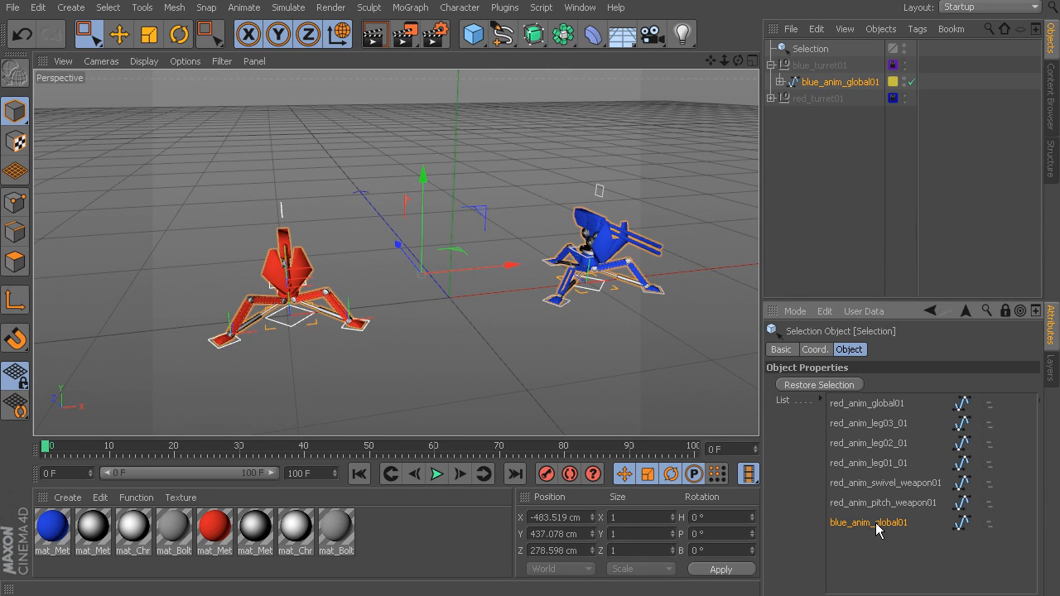
right_click(877, 528)
click(899, 573)
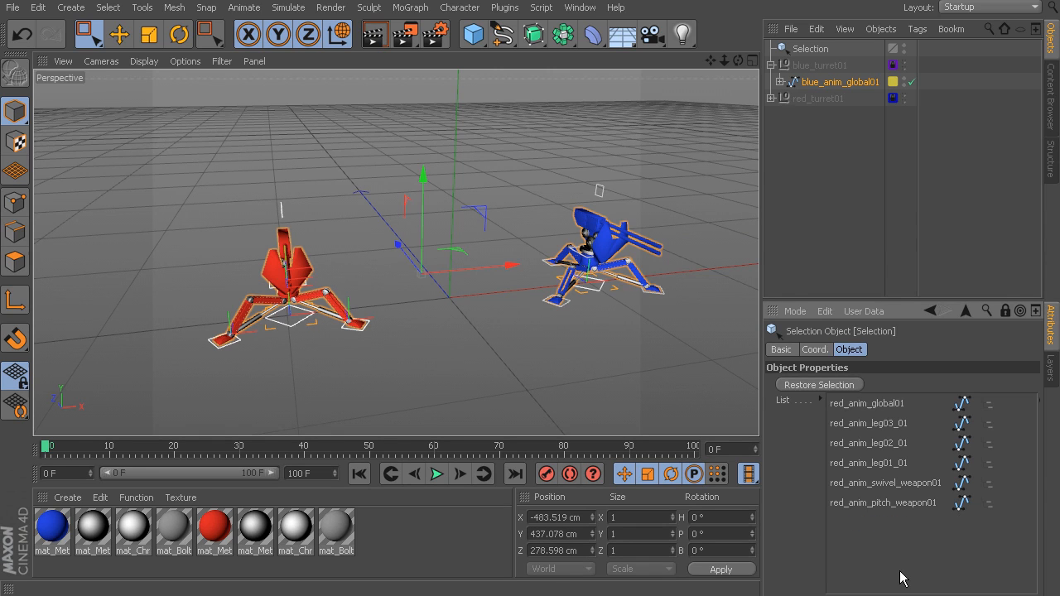
click(556, 371)
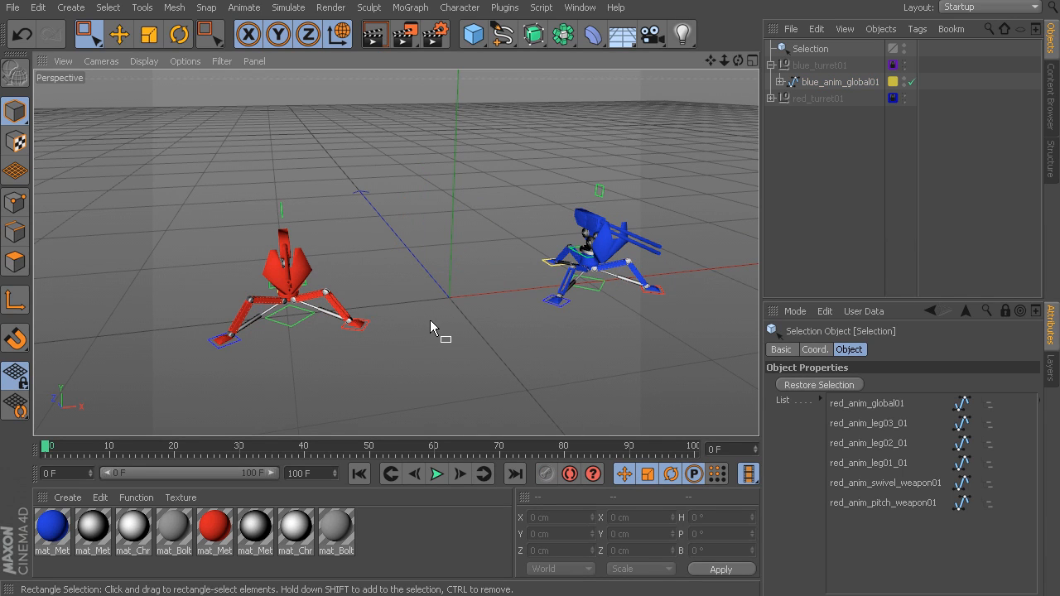
Set the keyframe selection to the Selection object instead of the active objects
click(593, 473)
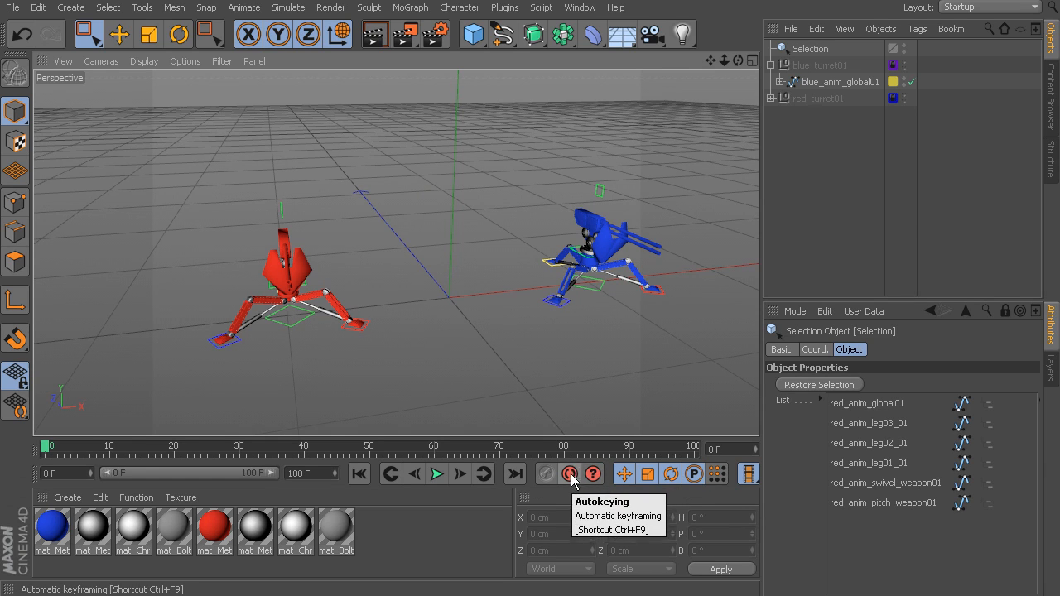
click(593, 475)
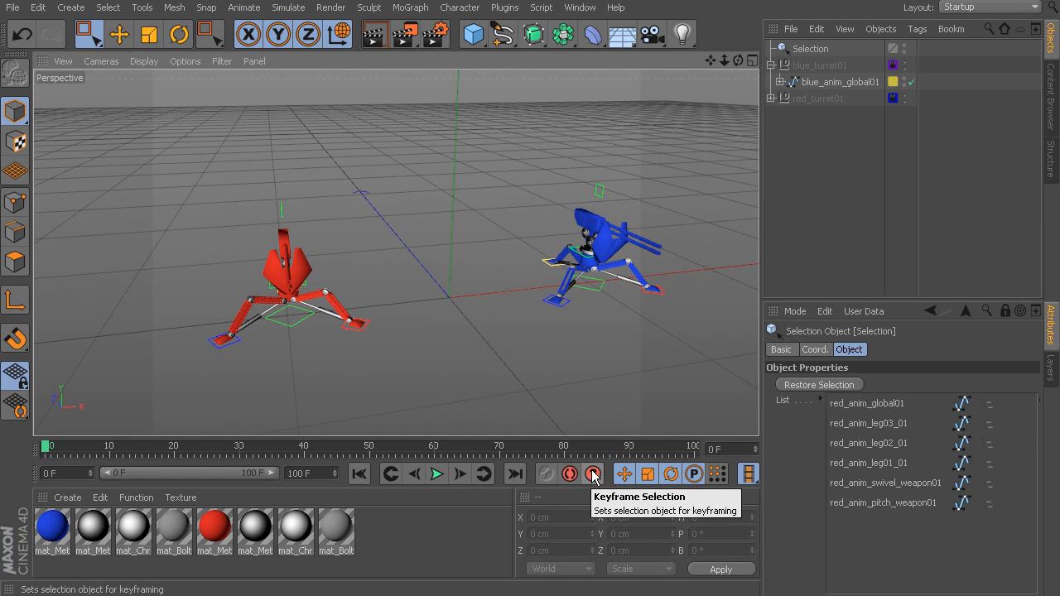
click(594, 477)
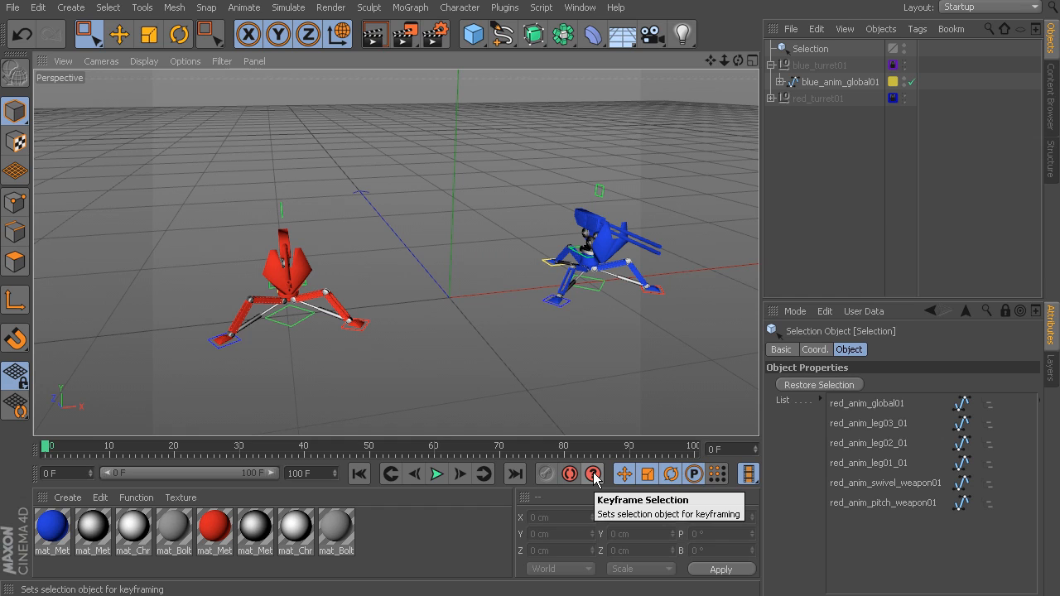
click(594, 477)
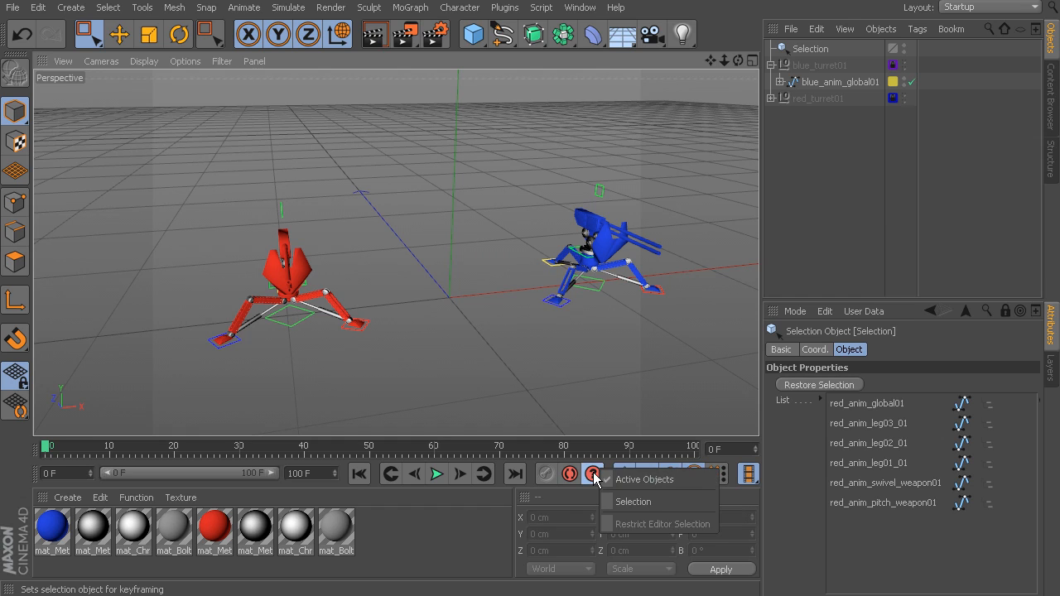
click(651, 501)
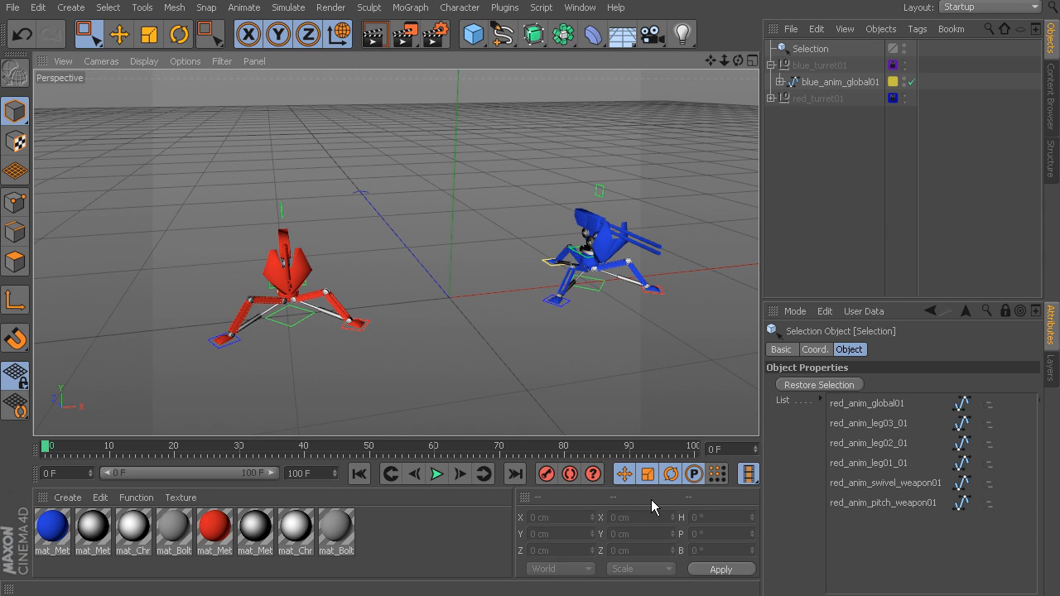
Rename the selection object as sel_red_turret and choose it as the keyframe selection
click(810, 51)
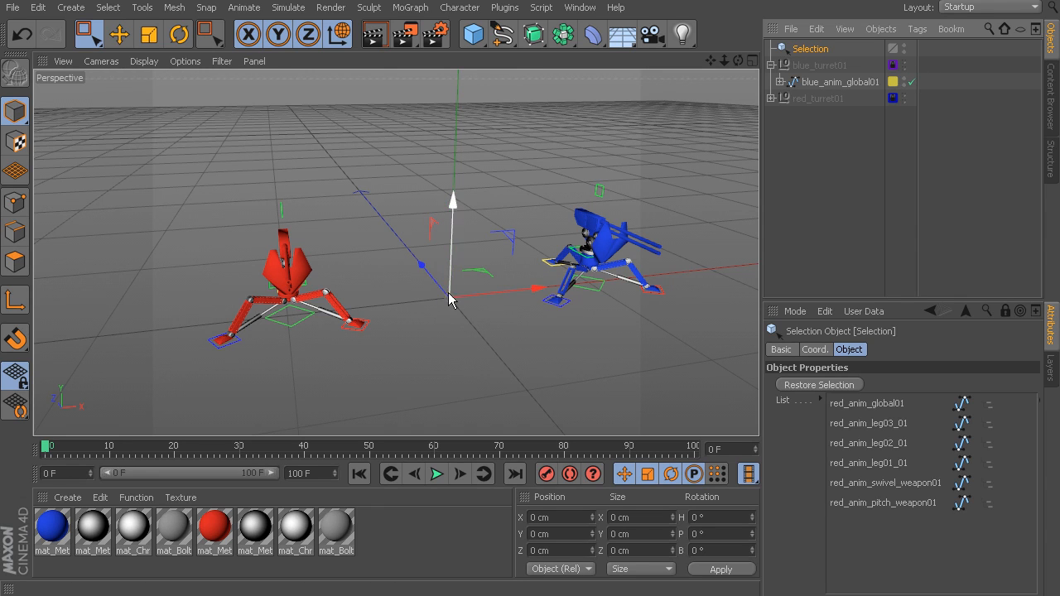
double_click(816, 50)
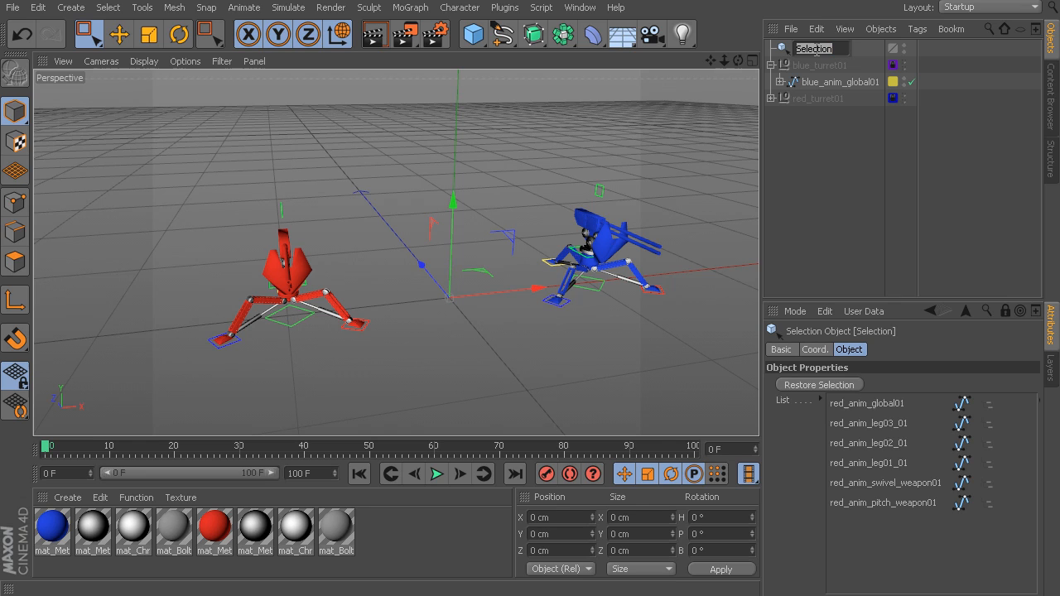
text(s)
text(el_)
text(re)
text(d_turret)
key(Return)
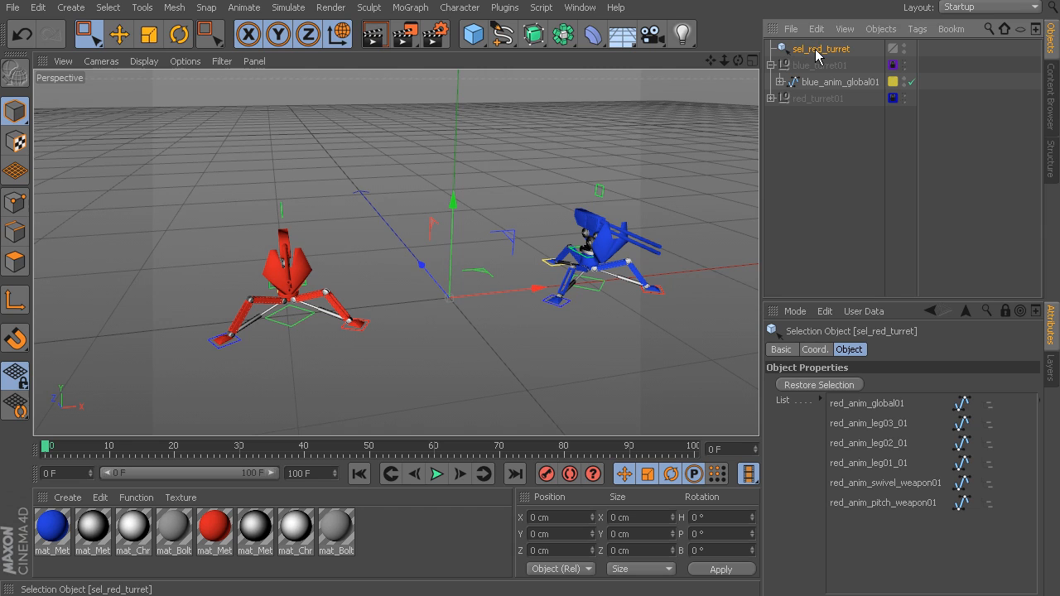
click(594, 476)
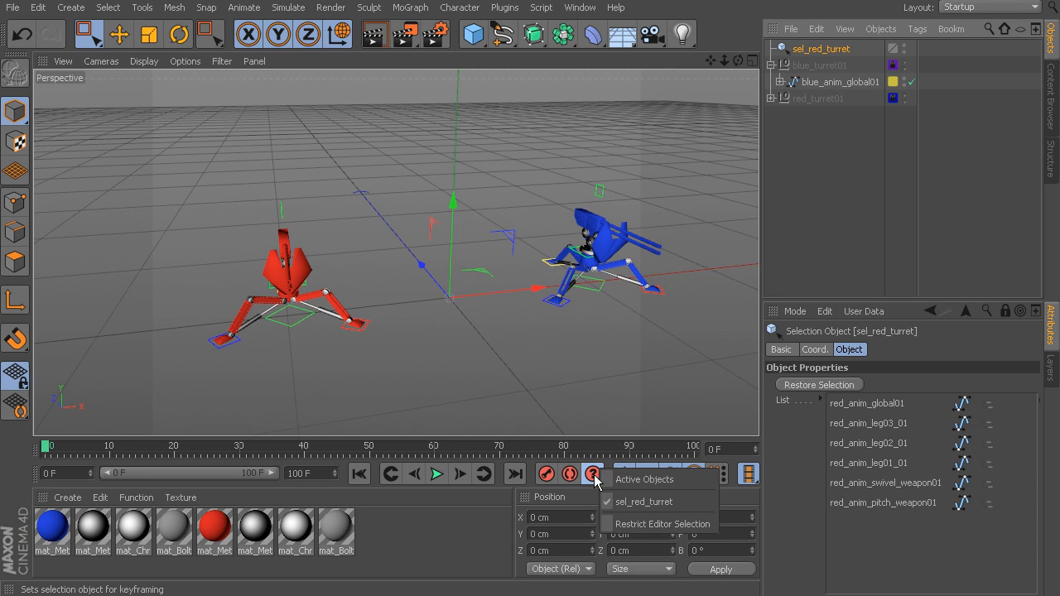
click(650, 506)
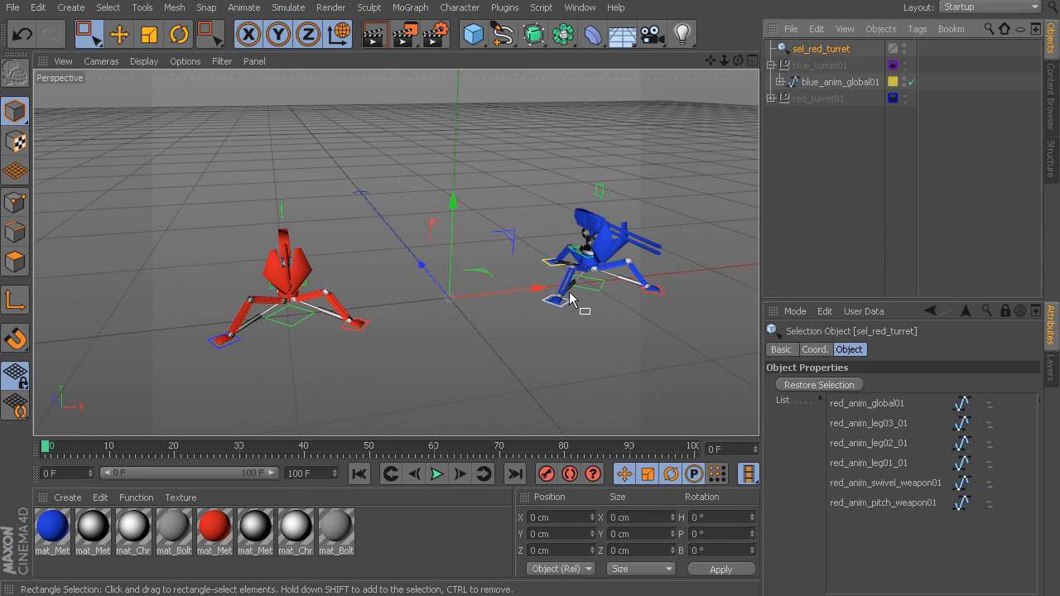
With the blue global control selected, record a keyframe at frame 0 for sel_red_turret, and select the red global control to check it
click(597, 294)
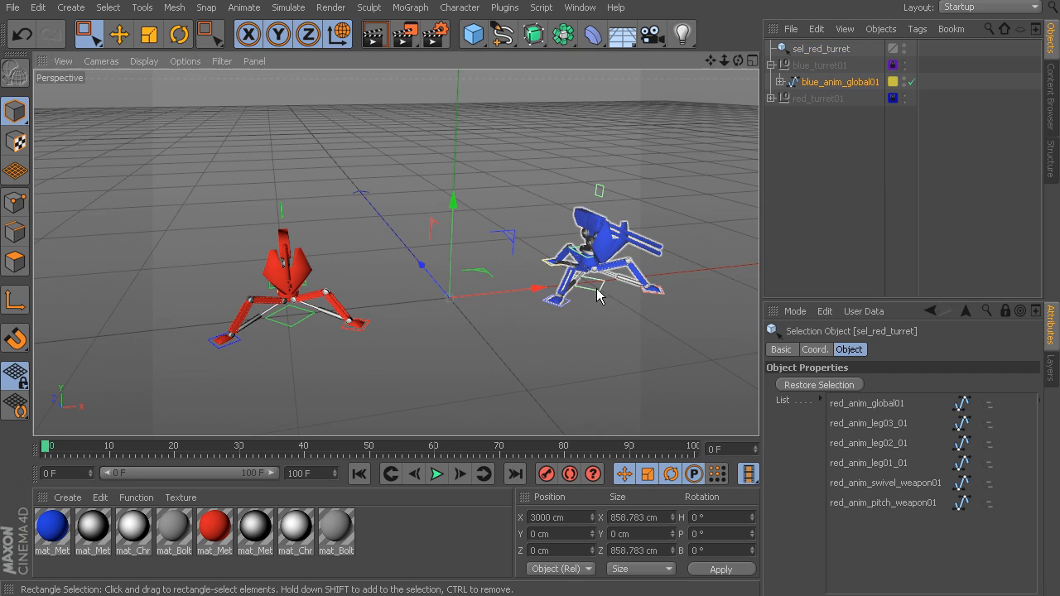
click(598, 296)
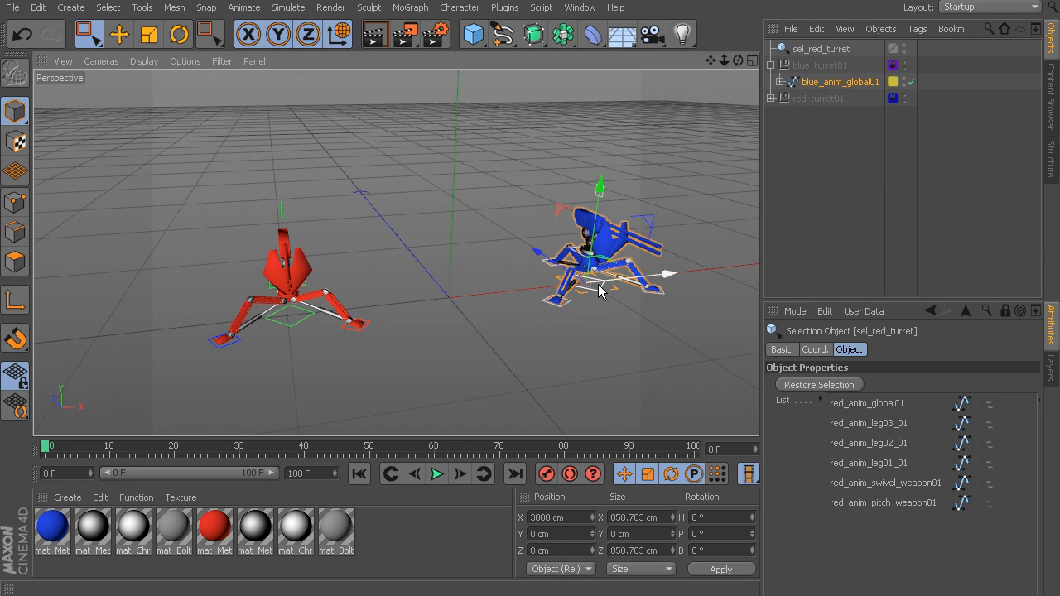
click(592, 474)
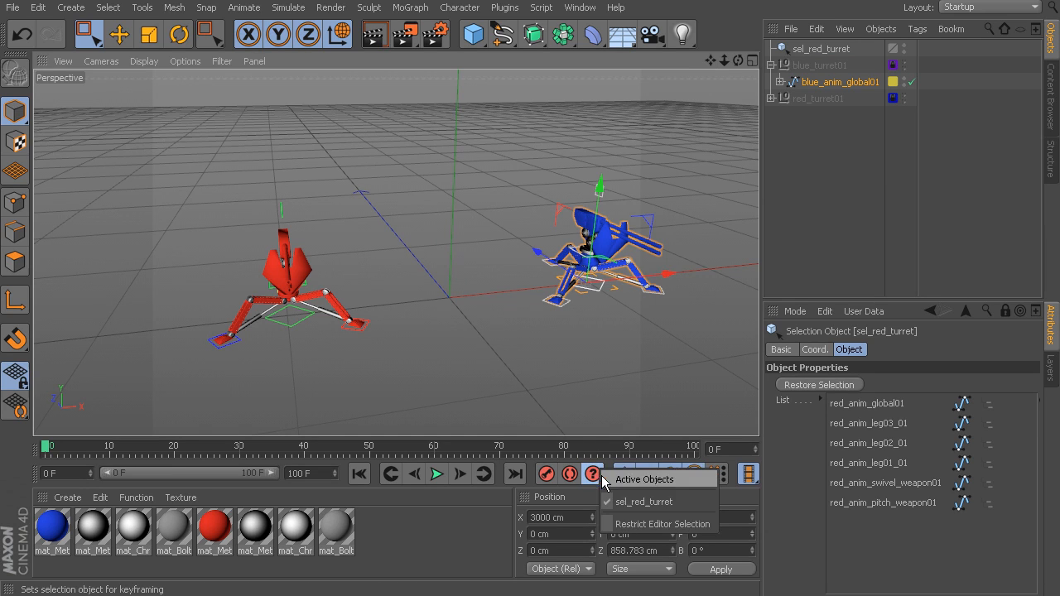
click(639, 503)
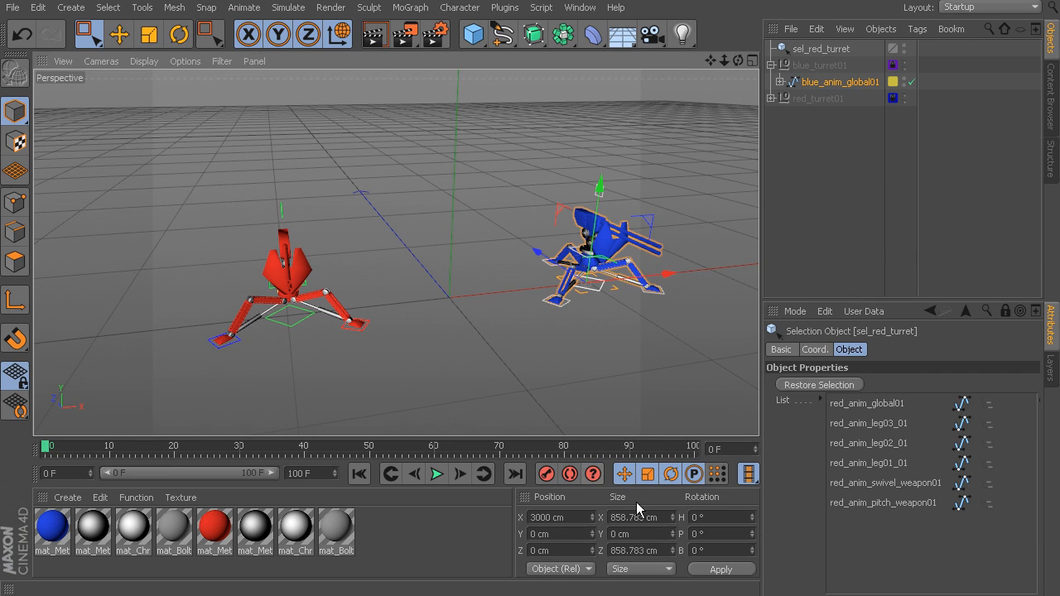
click(547, 477)
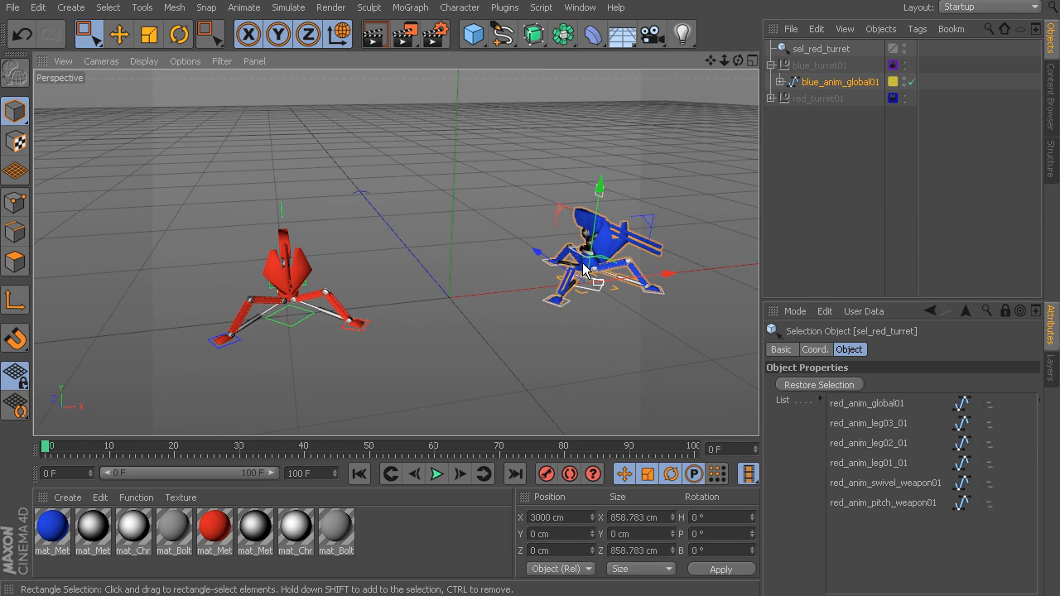
click(300, 323)
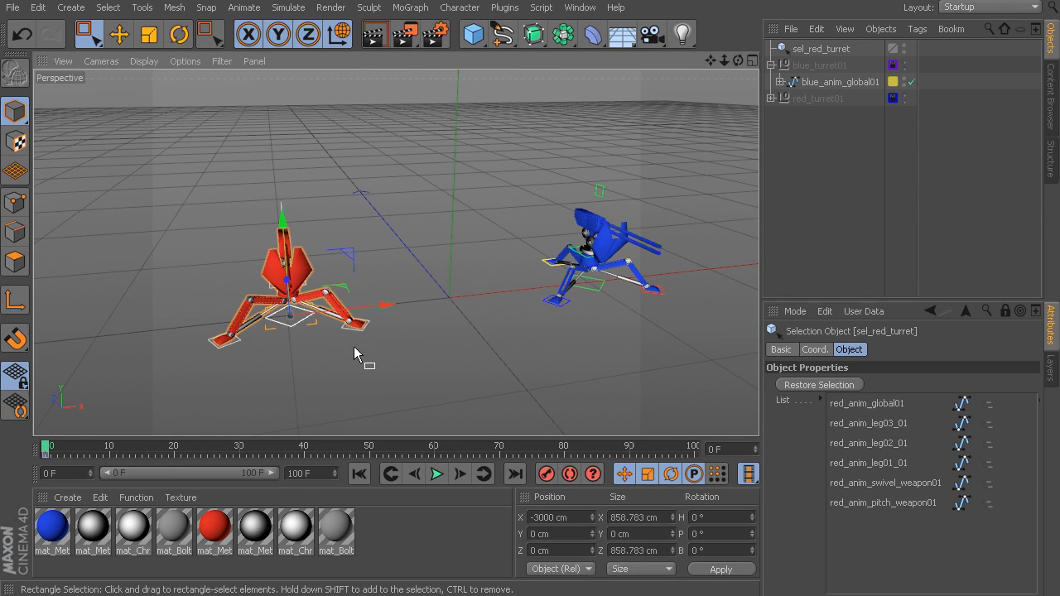
At frame 20, move the red turret's global control to about X -435 cm, Y 1751 cm, and deselect everything in the viewport
drag(63, 454, 182, 455)
click(351, 256)
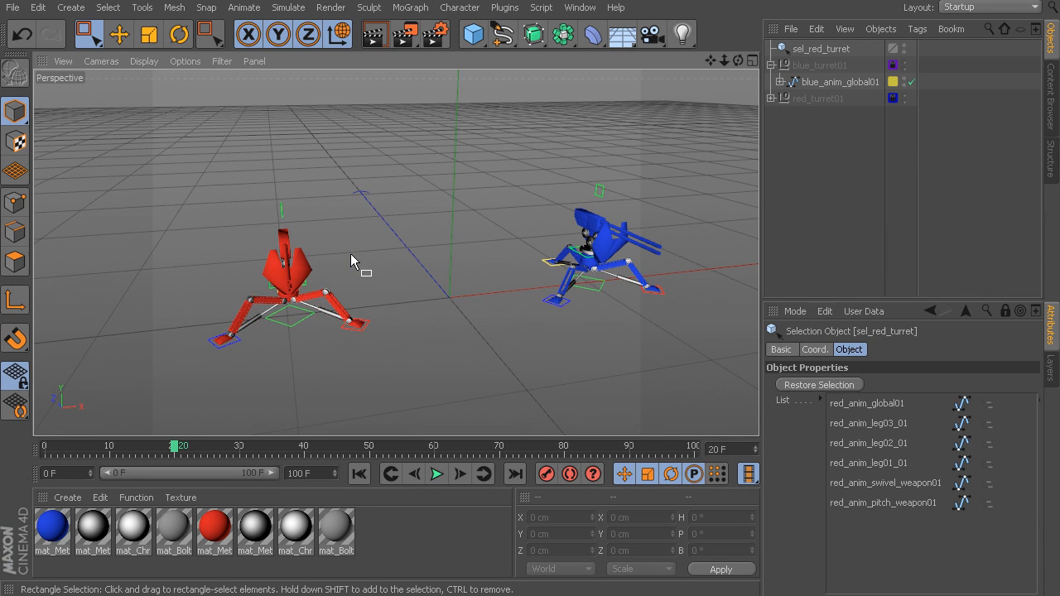
click(308, 325)
drag(346, 263, 488, 149)
click(288, 186)
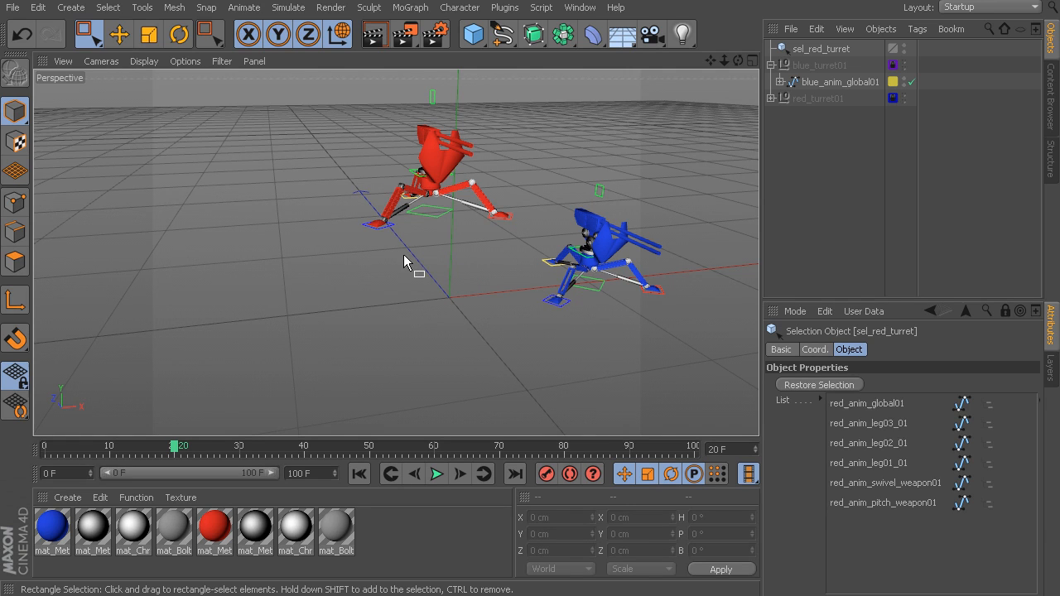
With nothing selected, record a keyframe at frame 20 for sel_red_turret, and select the red global control at frame 24 to check it
mouse_move(175, 452)
mouse_down()
mouse_move(68, 456)
mouse_move(176, 459)
mouse_up()
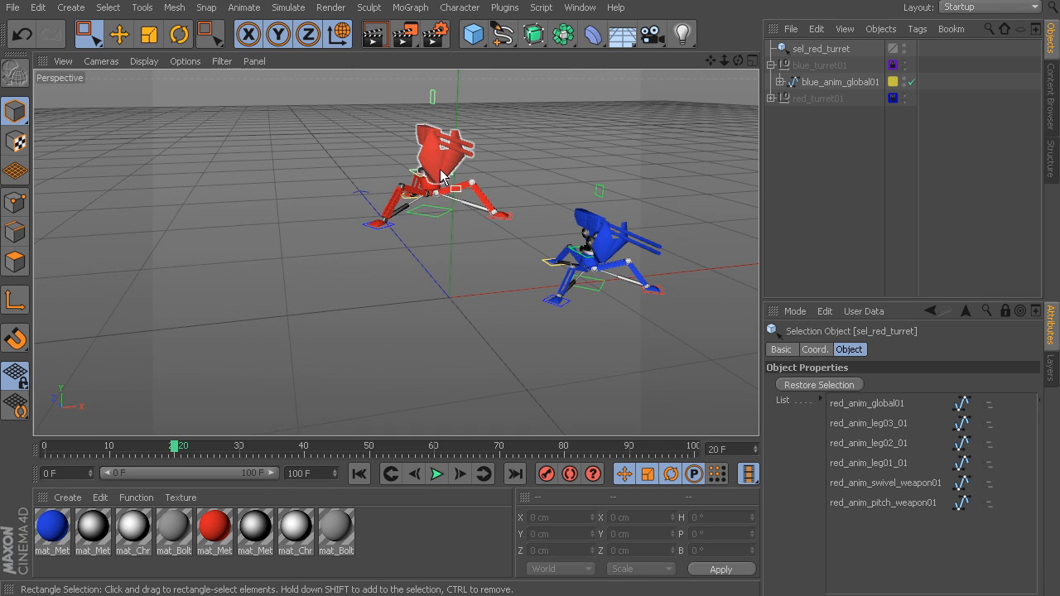
drag(175, 453, 199, 447)
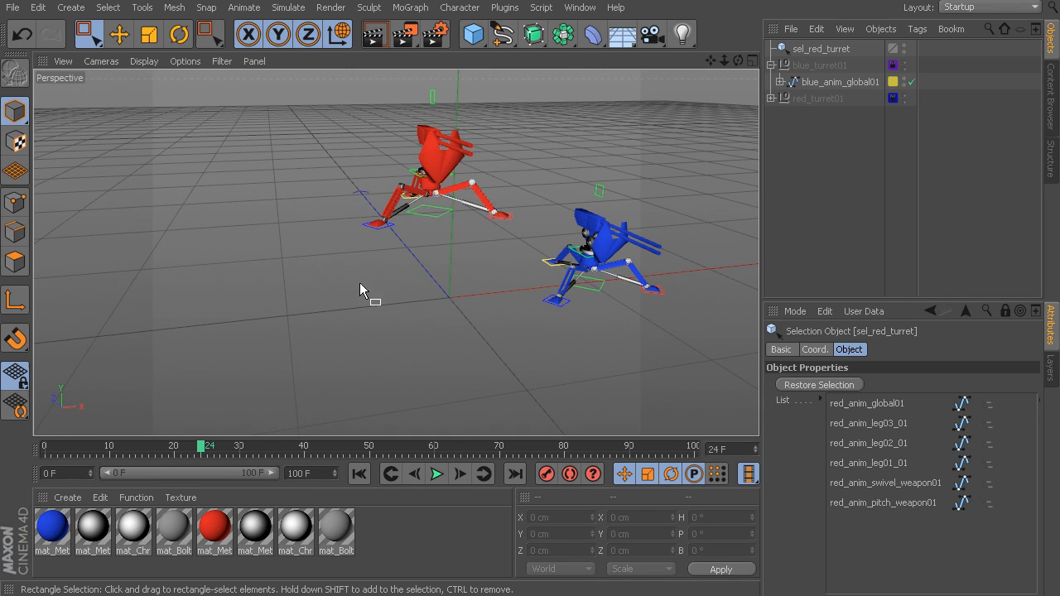
click(437, 218)
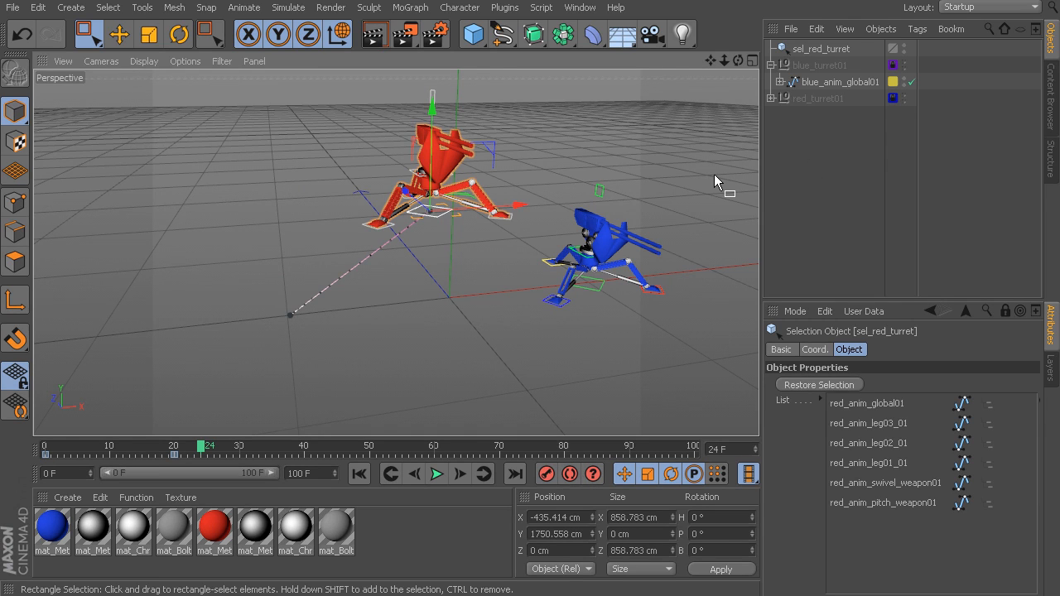
Scrub the timeline around the frame 20 keyframe and back to frame 0 to review the red turret's motion
drag(199, 451, 169, 464)
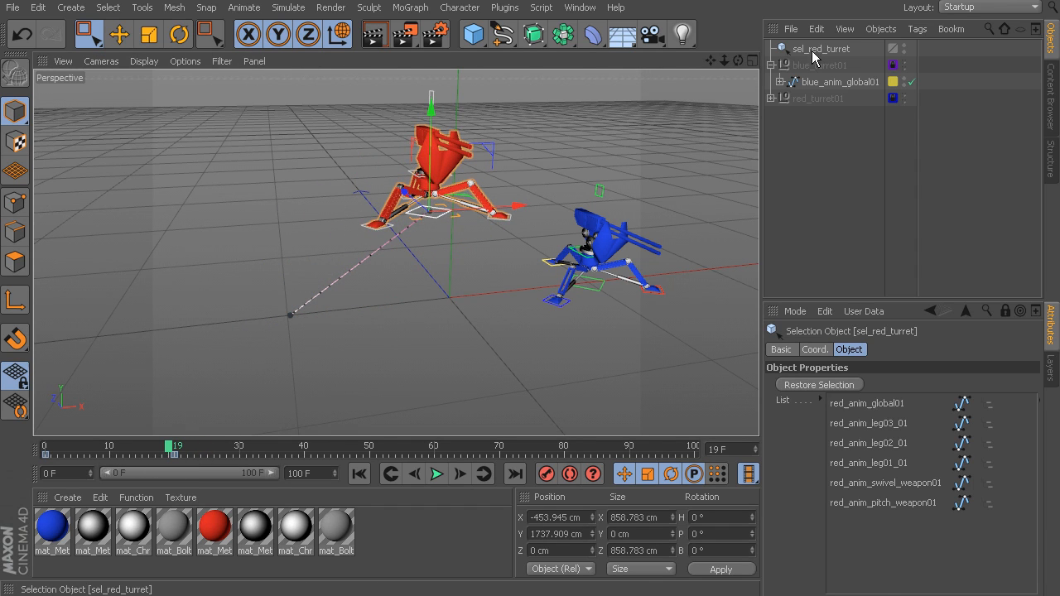
mouse_move(172, 449)
mouse_down()
mouse_move(228, 454)
mouse_move(53, 453)
mouse_move(174, 459)
mouse_up()
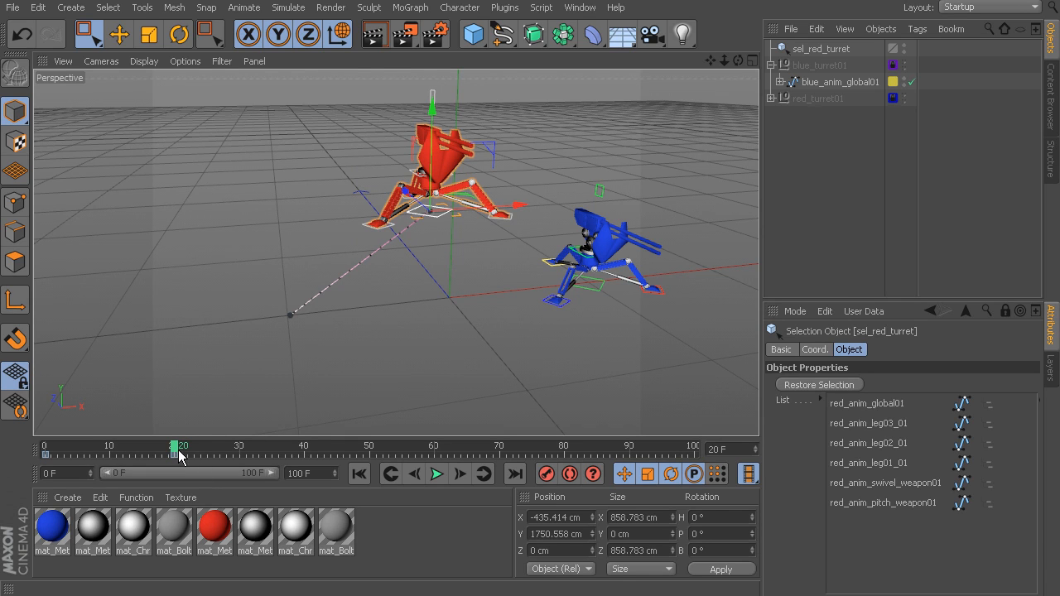
drag(174, 448, 45, 453)
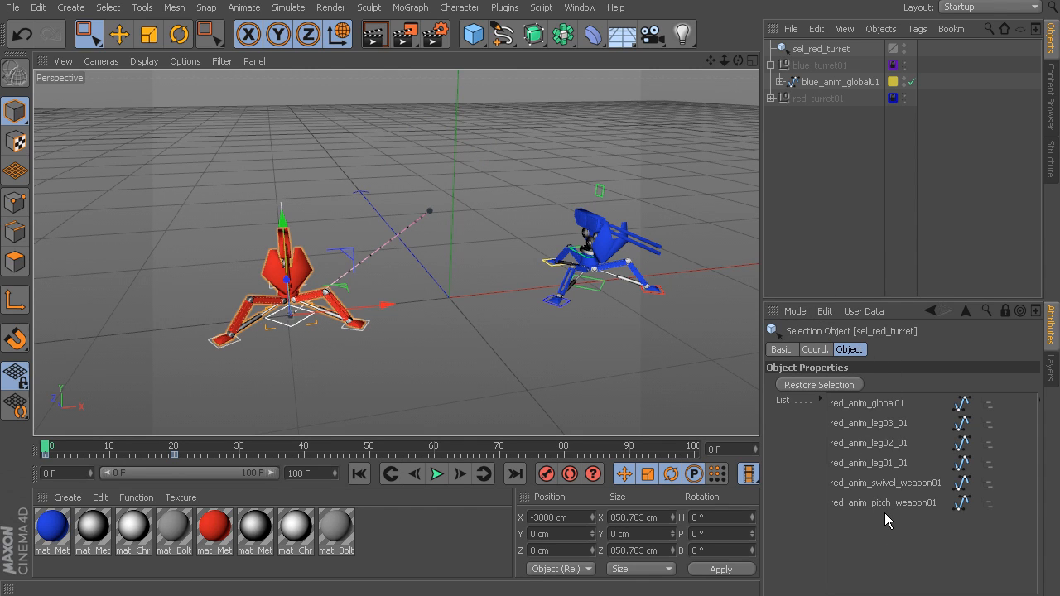
Open the keyframe selection options for choosing which objects are keyed
click(589, 473)
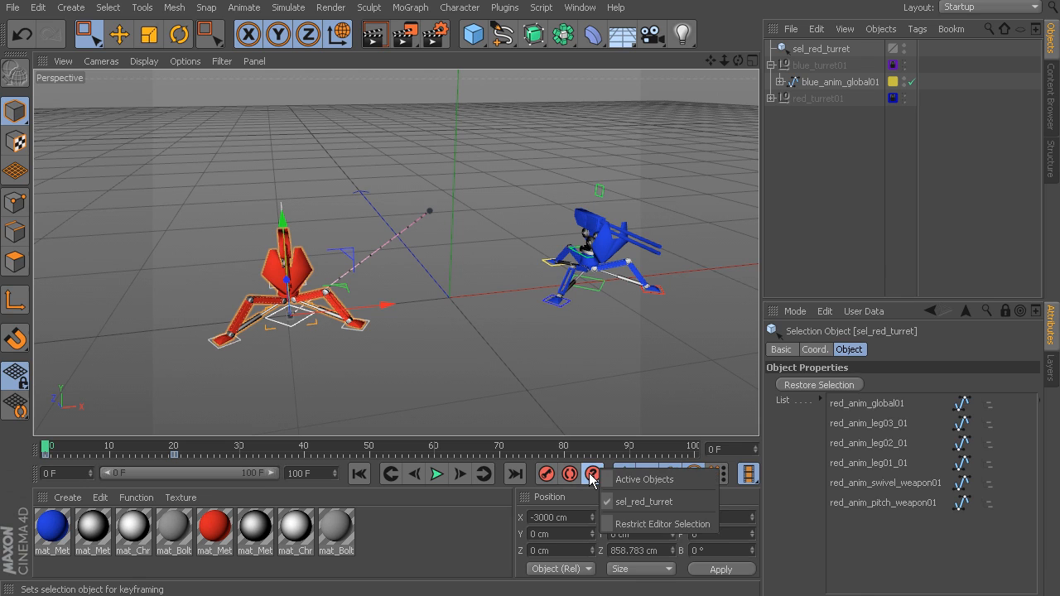